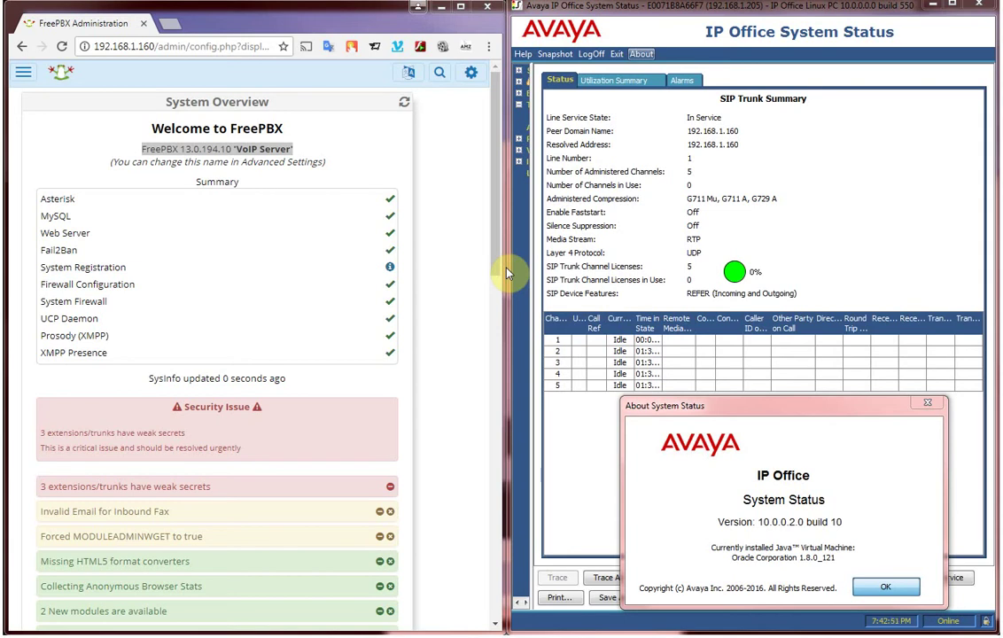
Nudge the version window higher, select the FreePBX version line, and bring up Avaya Communicator.
click(774, 206)
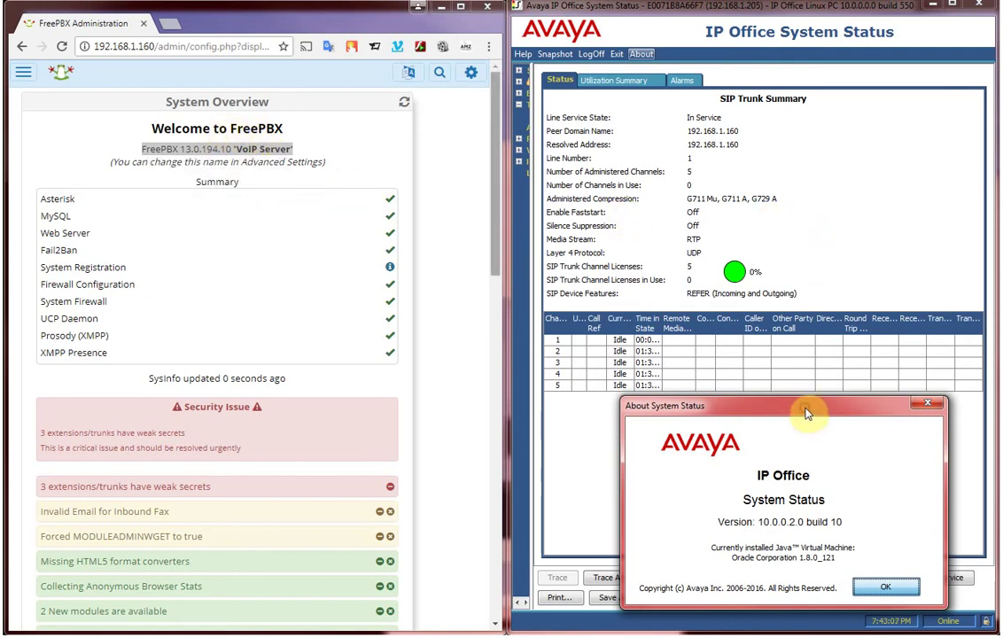
drag(806, 413, 800, 365)
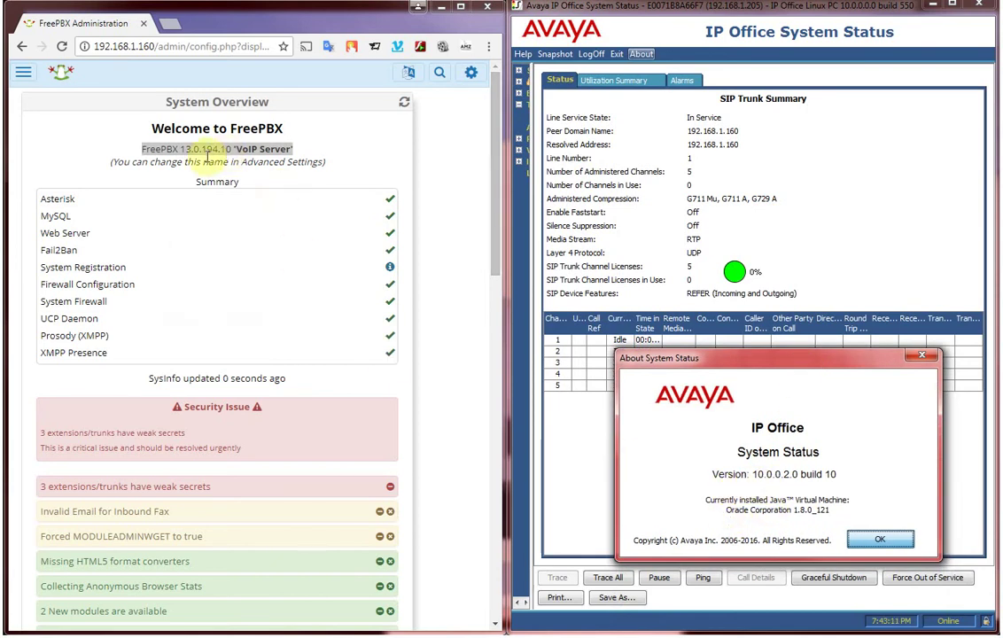
triple_click(164, 150)
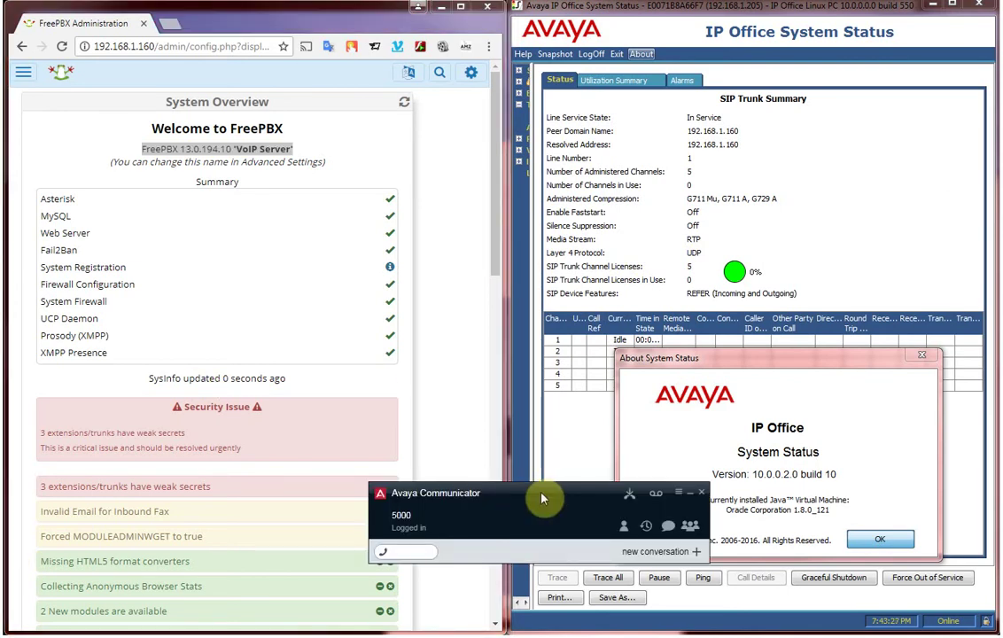
mouse_move(543, 496)
mouse_down()
mouse_move(595, 415)
mouse_move(831, 230)
mouse_move(826, 215)
mouse_up()
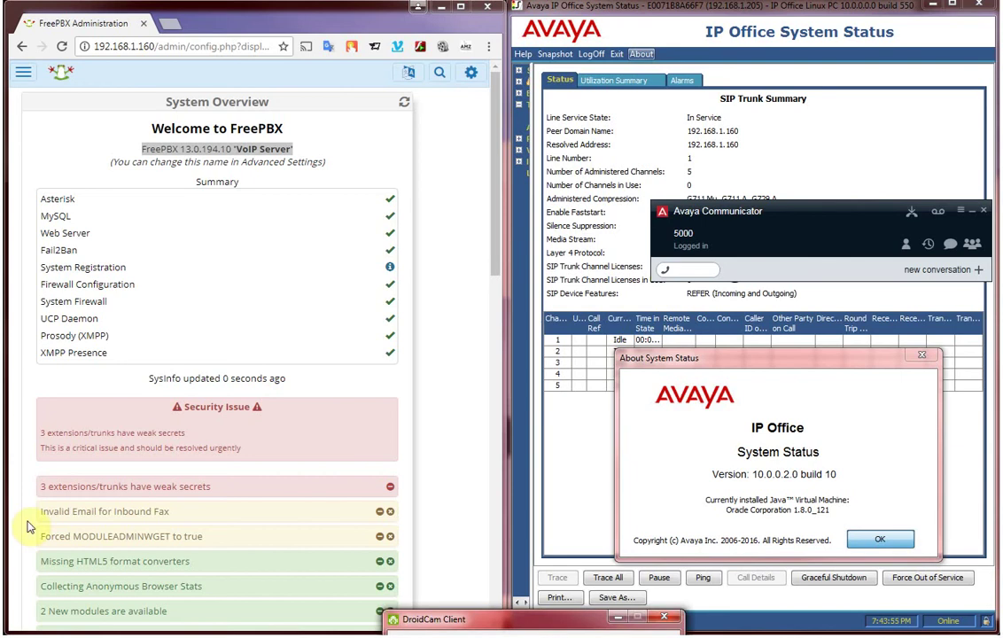
Bring the DroidCam feed of the test phone fully into view over the FreePBX page.
mouse_move(459, 621)
mouse_down()
mouse_move(459, 454)
mouse_move(496, 285)
mouse_up()
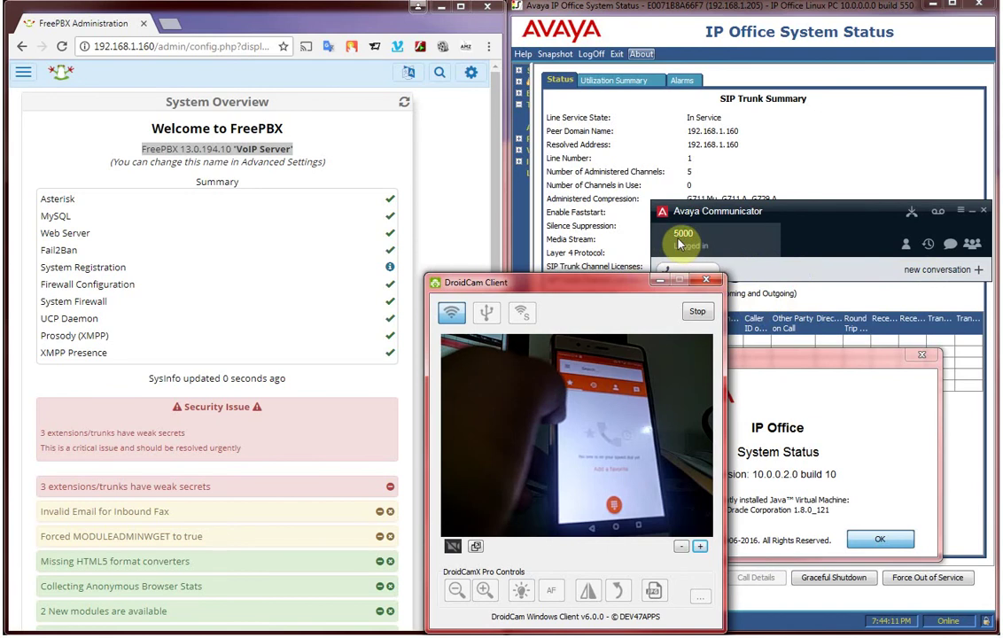
mouse_move(610, 283)
mouse_down()
mouse_move(406, 166)
mouse_move(336, 144)
mouse_up()
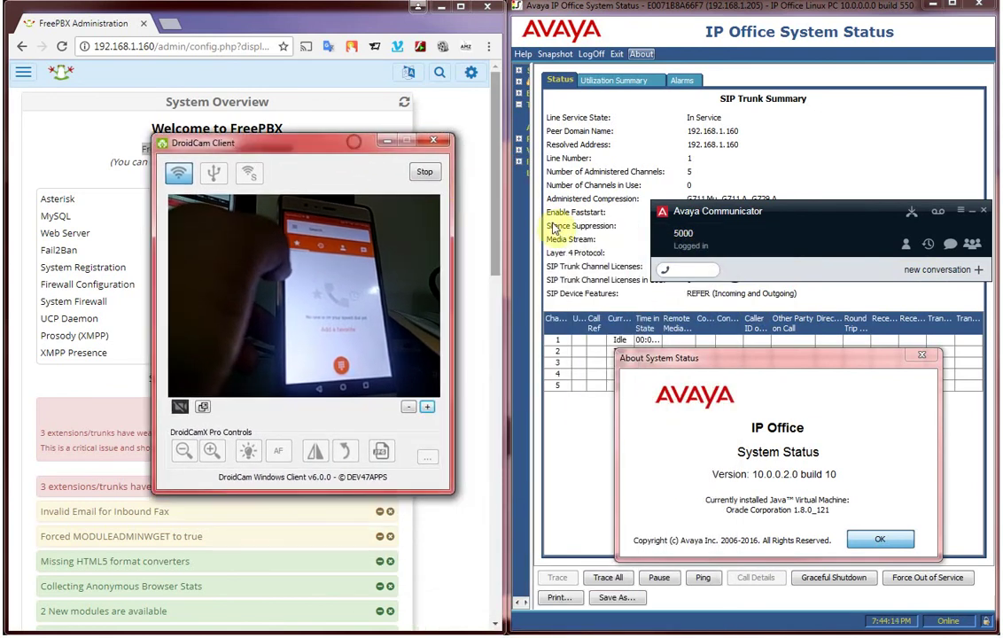
Dial 77100 from the Avaya Communicator number field.
click(698, 271)
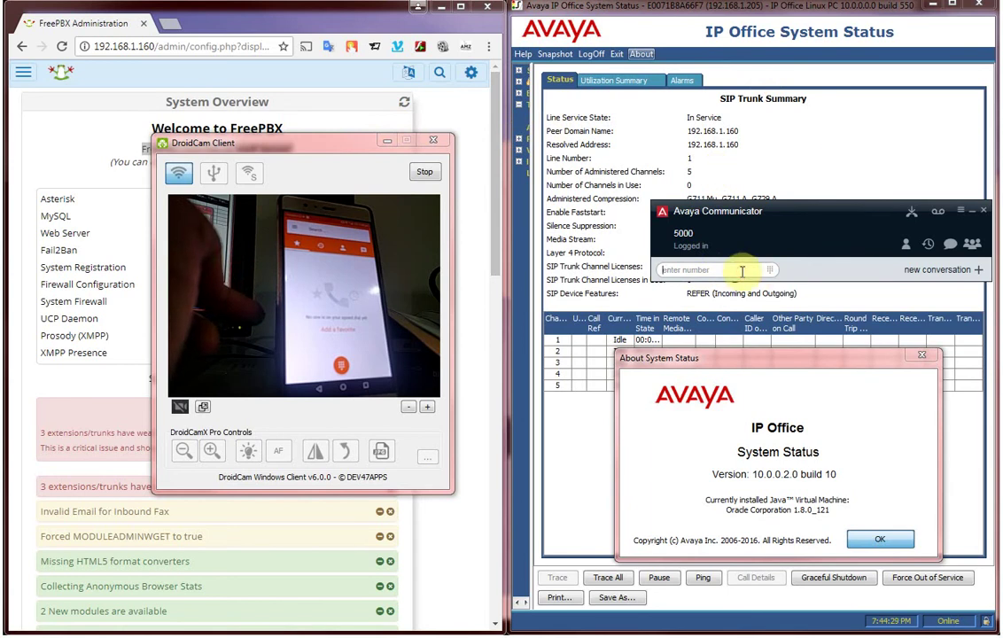
text(77)
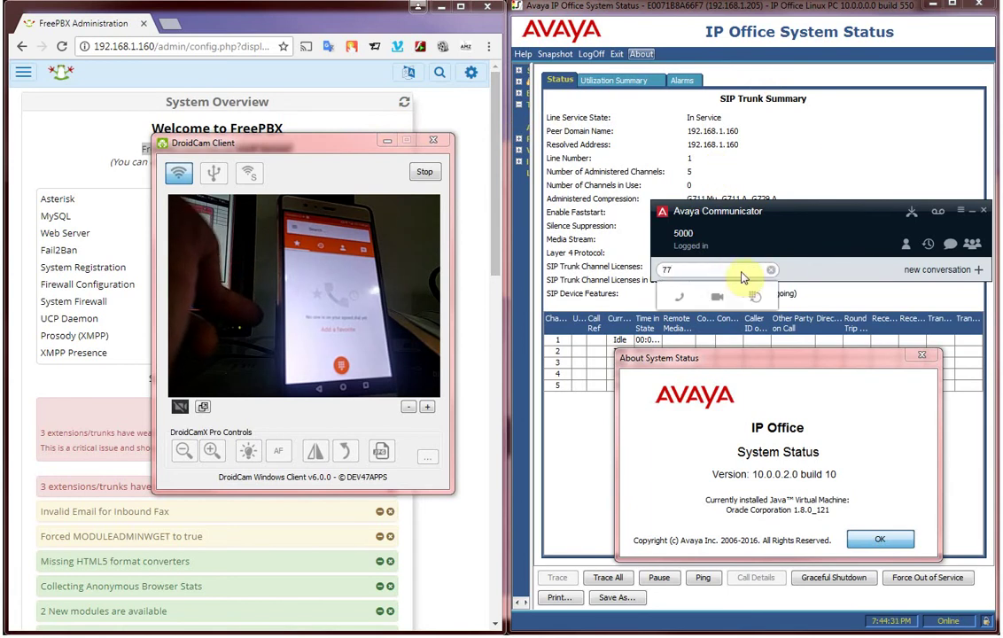
text(100)
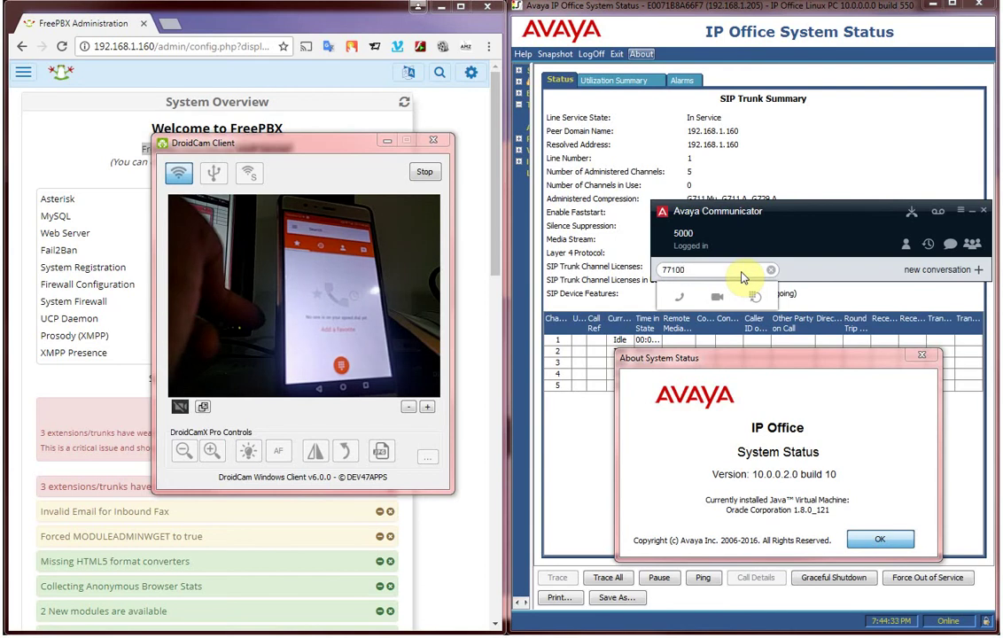
key(Return)
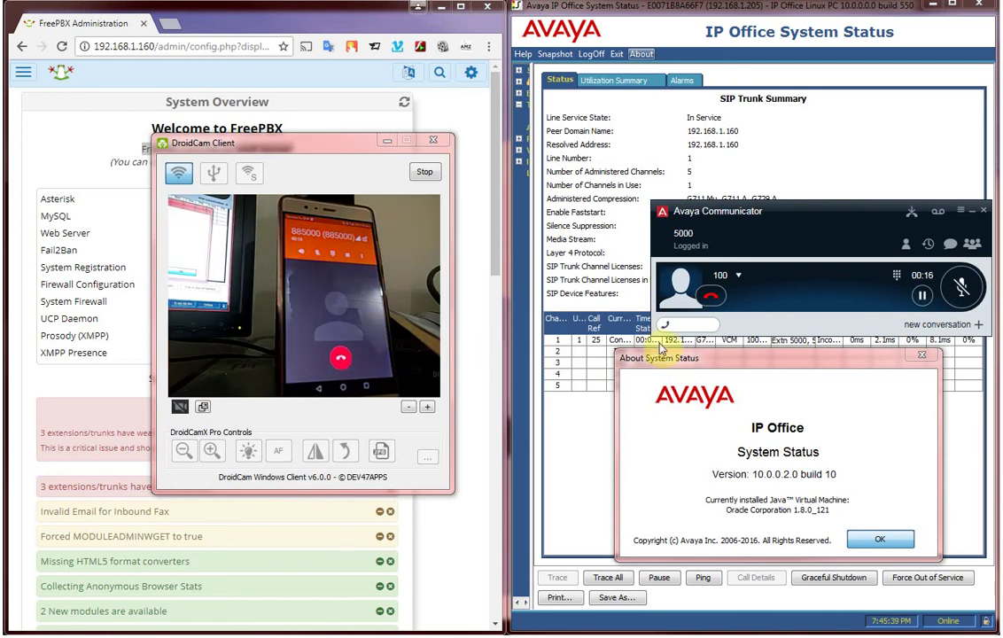
Close the About System Status window and check the SIP Trunk Summary shows one channel in use.
drag(660, 352, 663, 366)
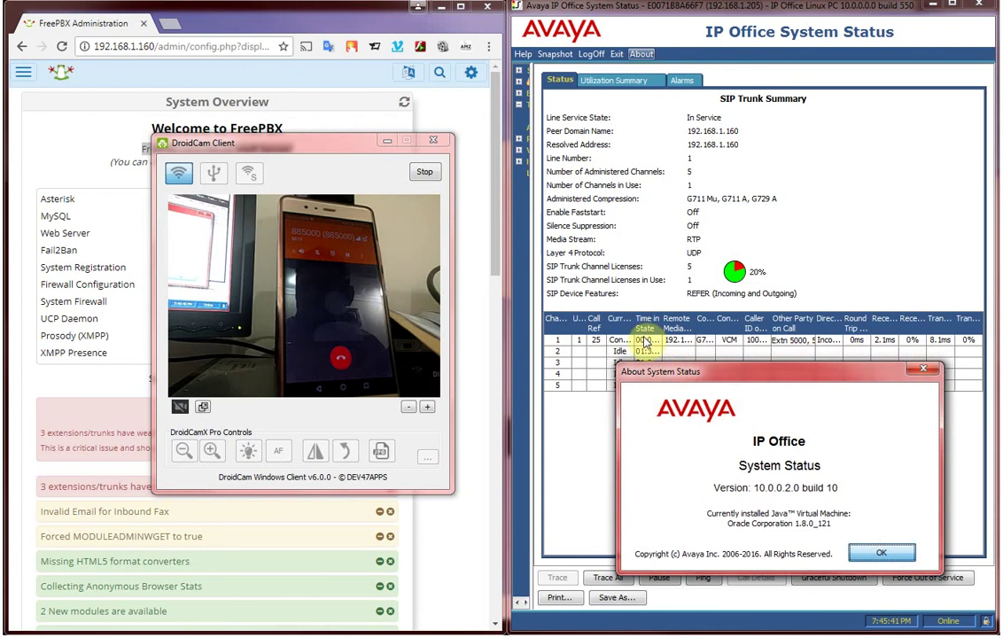
click(882, 553)
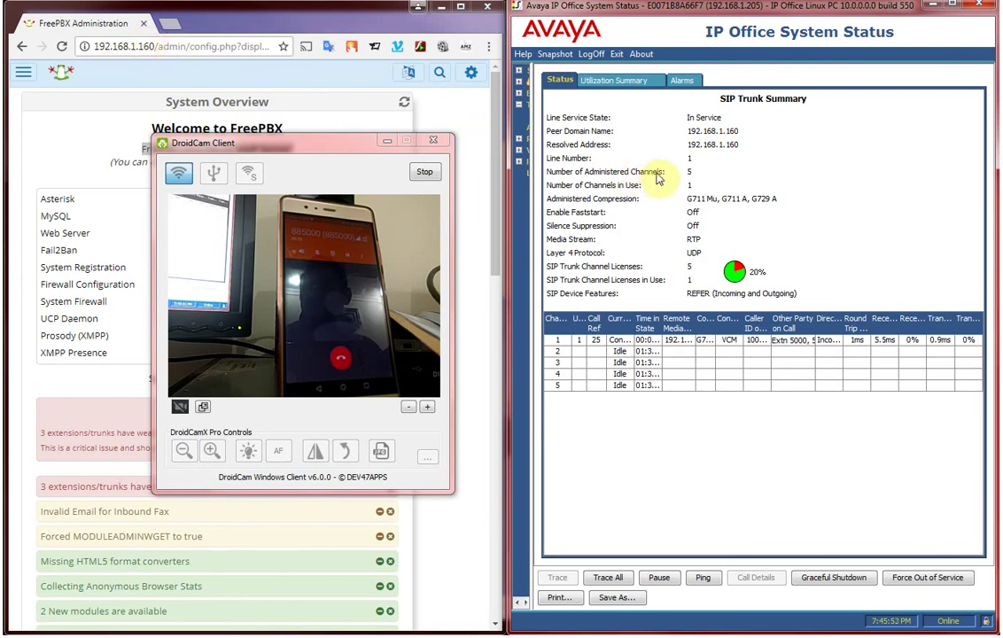
click(684, 178)
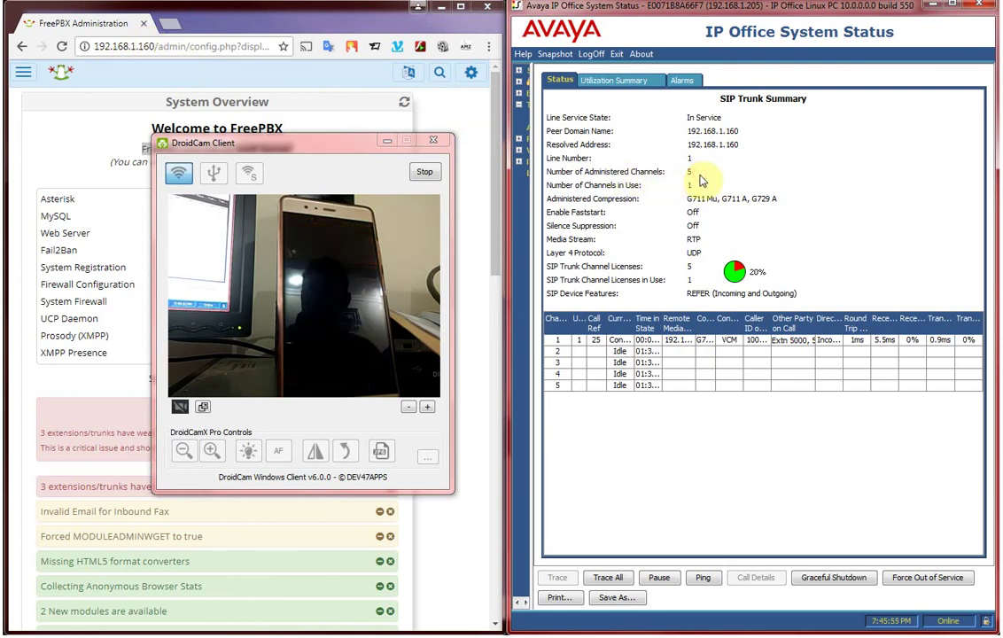